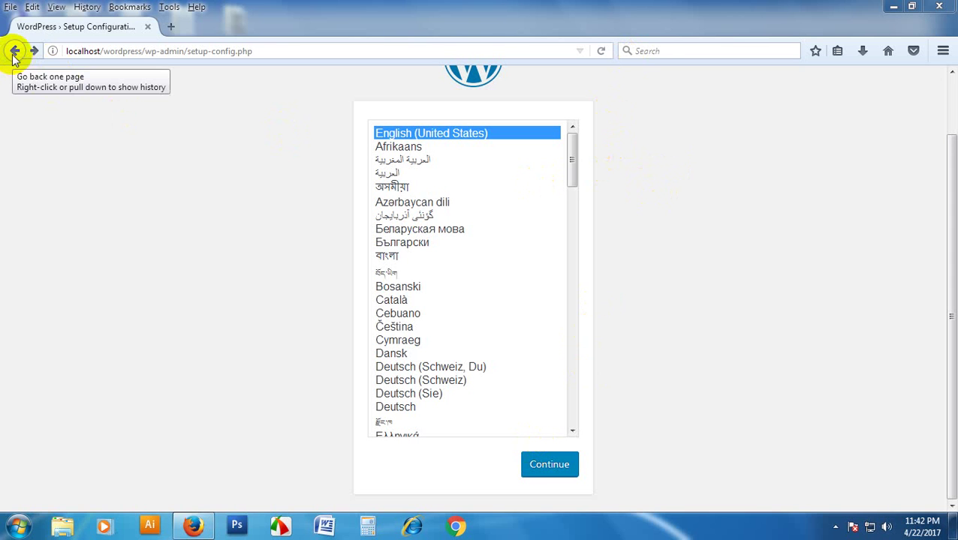
- Close the Firefox window on the WordPress language page and reveal the hidden tray icons
left_click(938, 7)
left_click(835, 527)
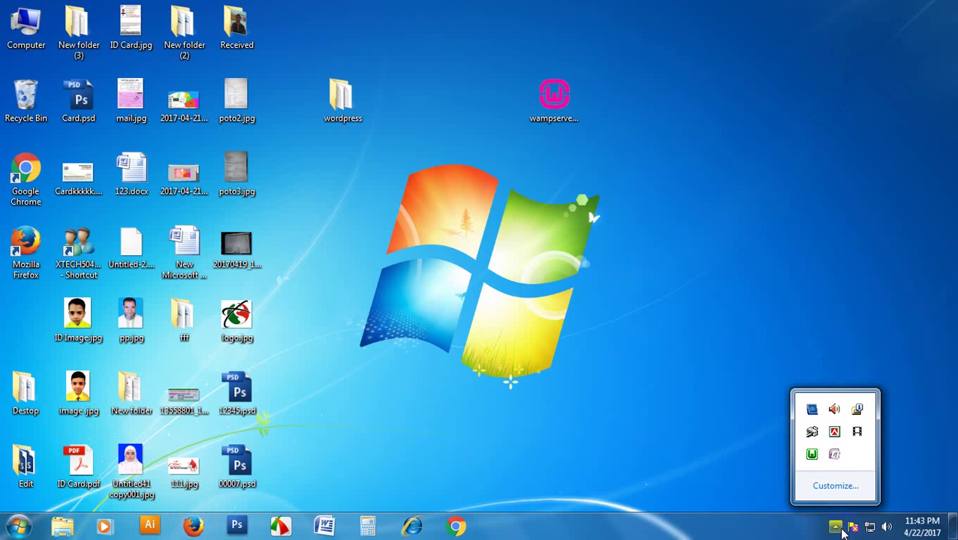
- Open Localhost from the WampServer tray menu, decline the default-browser prompt, and scroll to Your Projects
left_click(812, 454)
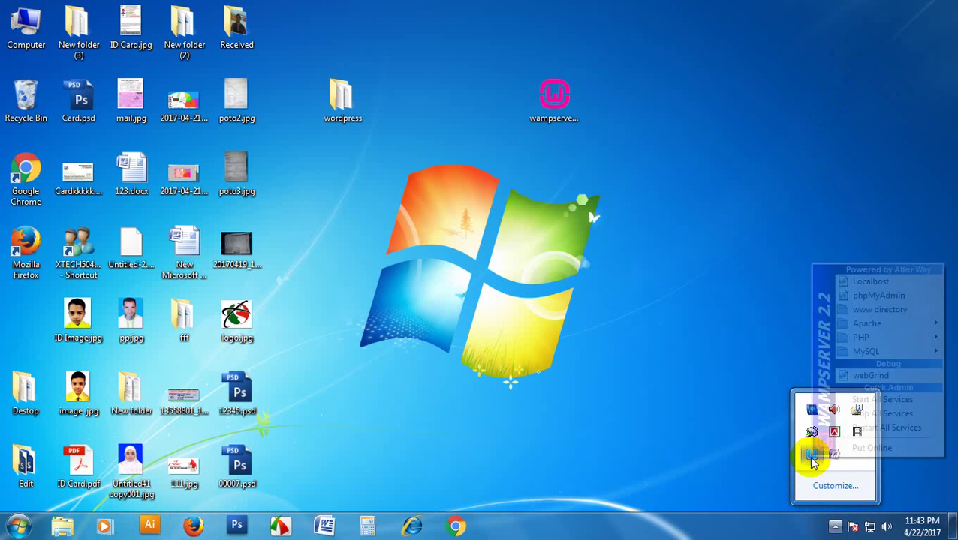
left_click(856, 279)
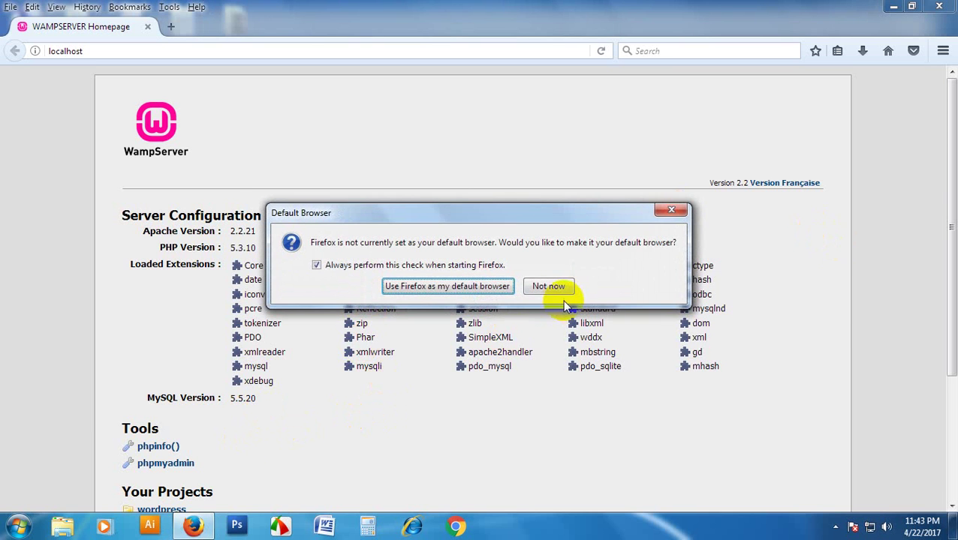
left_click(550, 286)
scroll(284, 415, "down", 3)
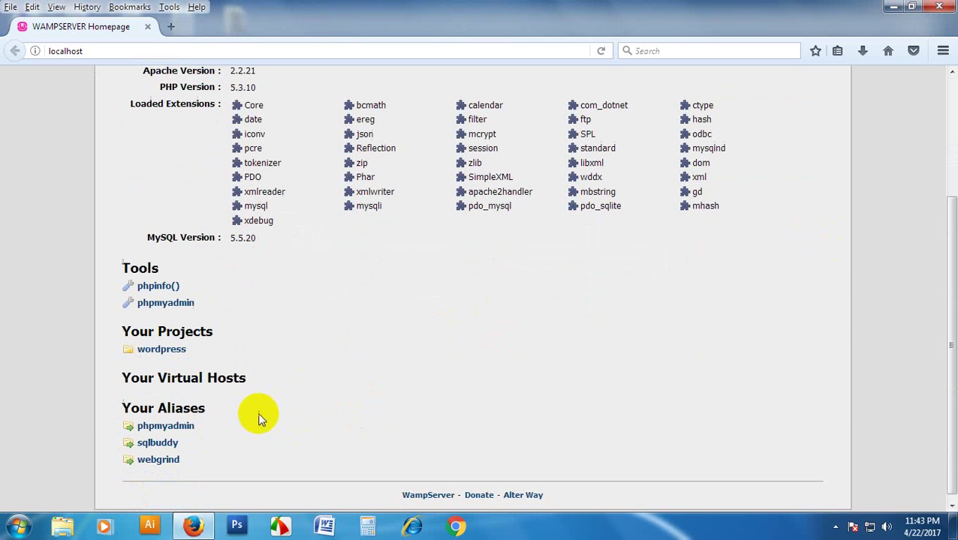
- Open the wordpress project, continue in English (United States), and highlight the database name requirement
left_click(172, 353)
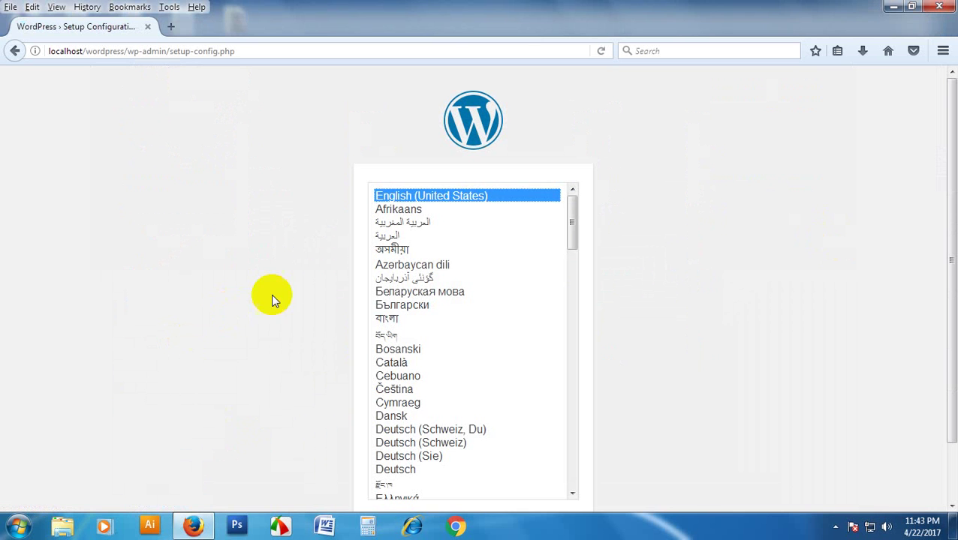
scroll(705, 260, "down", 2)
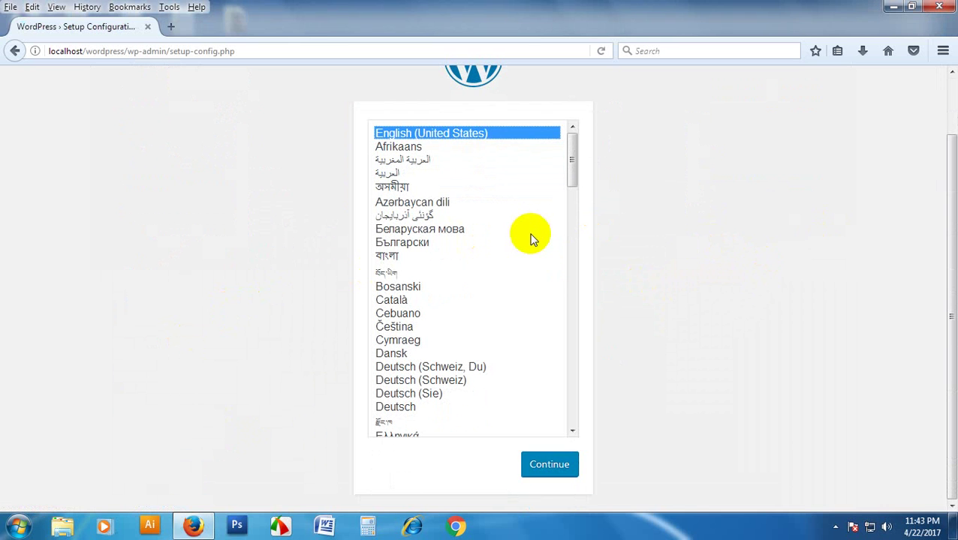
left_click(562, 464)
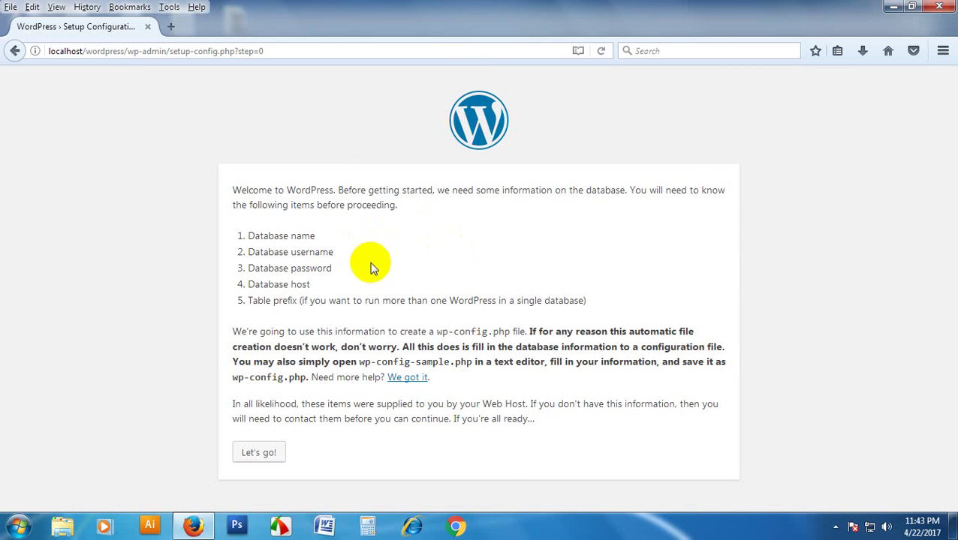
left_click_drag(290, 237, 359, 269)
left_click_drag(291, 237, 330, 242)
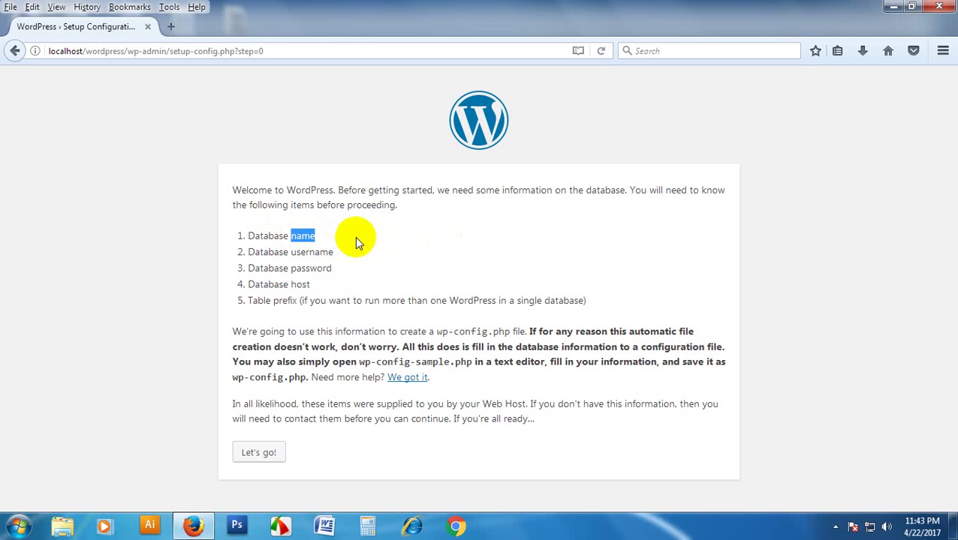
- Launch phpMyAdmin in a new tab from the WampServer tray menu
left_click(834, 526)
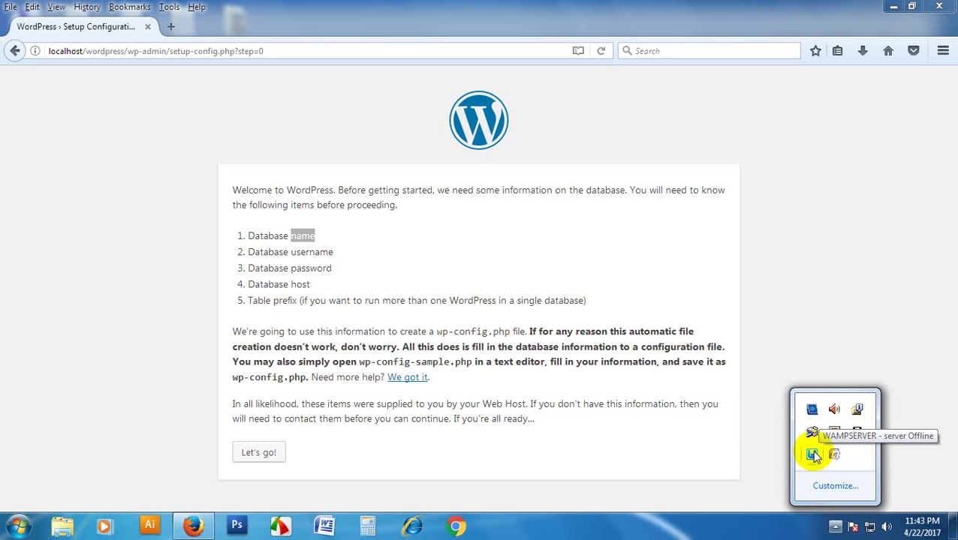
left_click(813, 456)
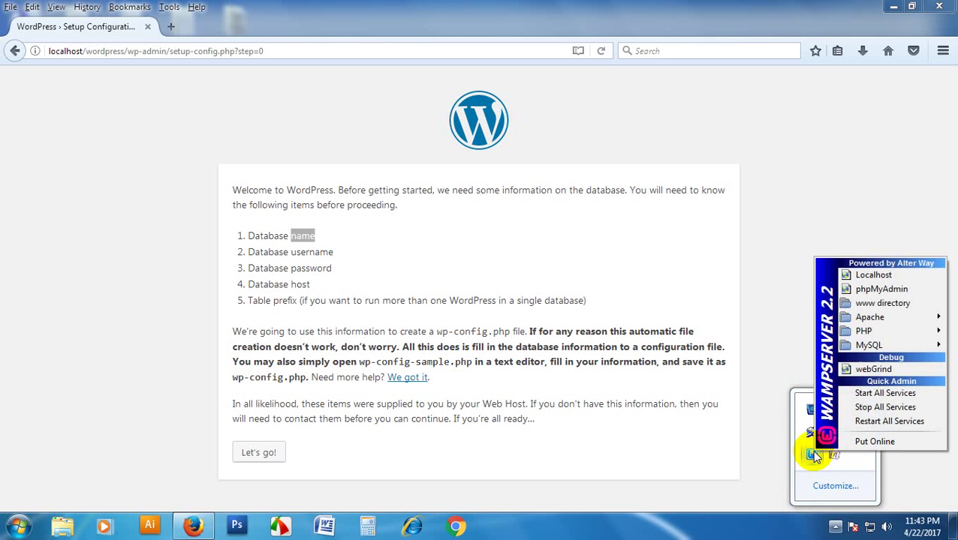
left_click(880, 291)
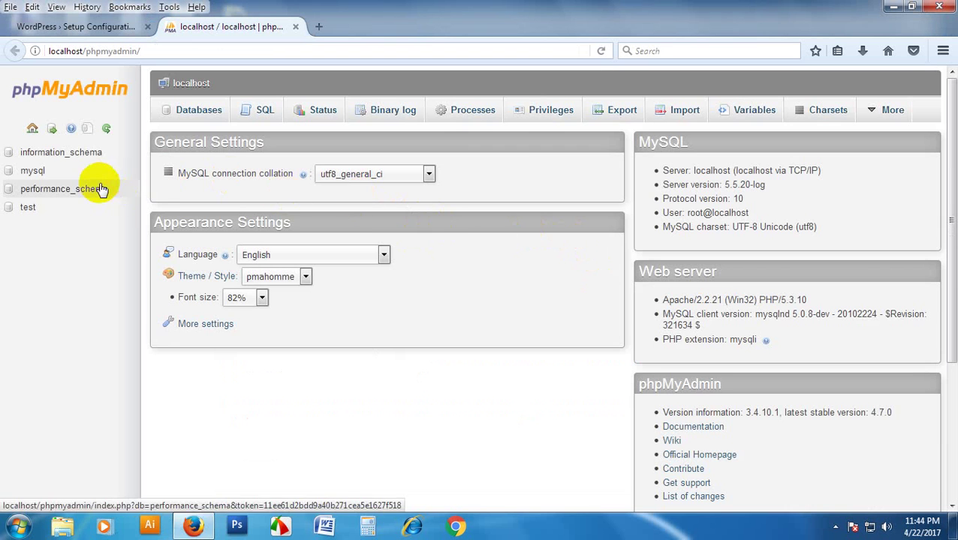
- Create the xtech database on the Databases tab and close the phpMyAdmin tab
left_click(197, 111)
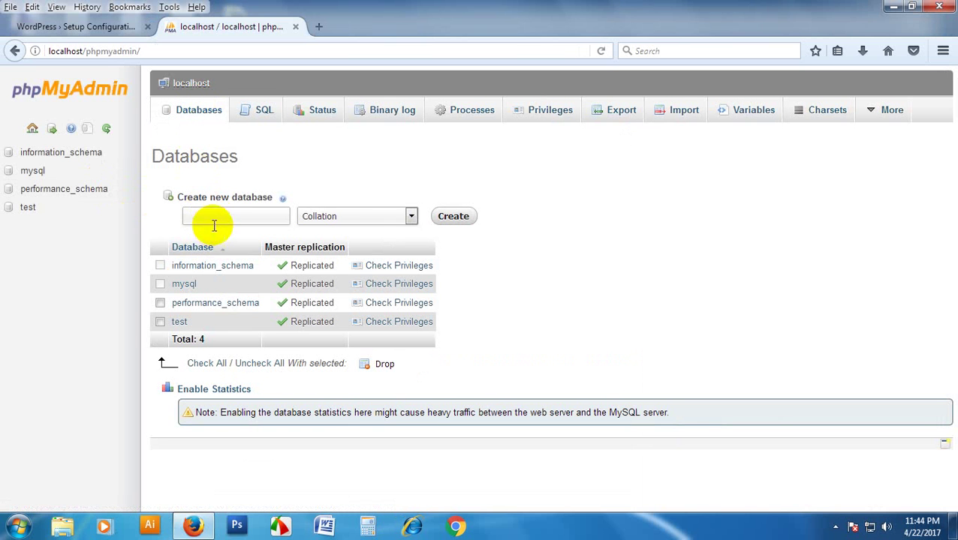
left_click(239, 215)
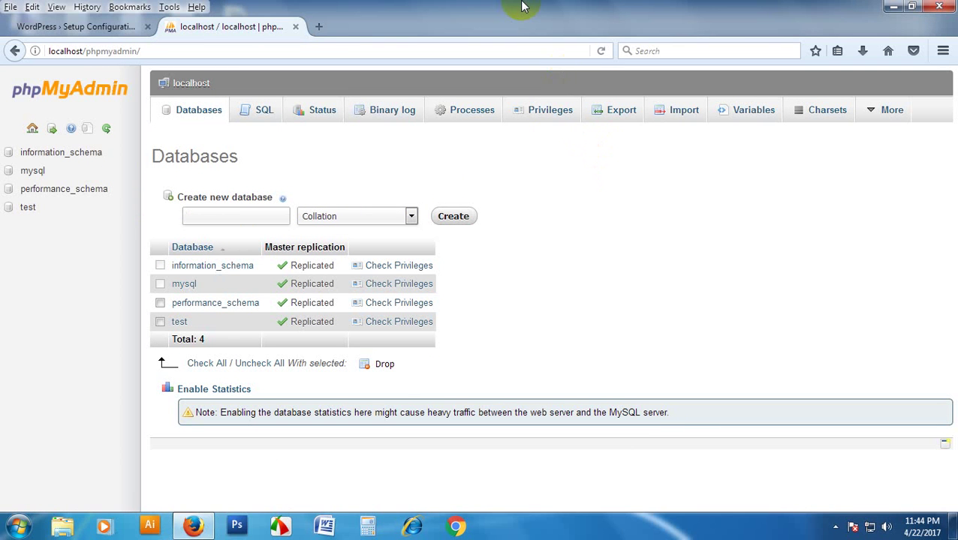
left_click(629, 384)
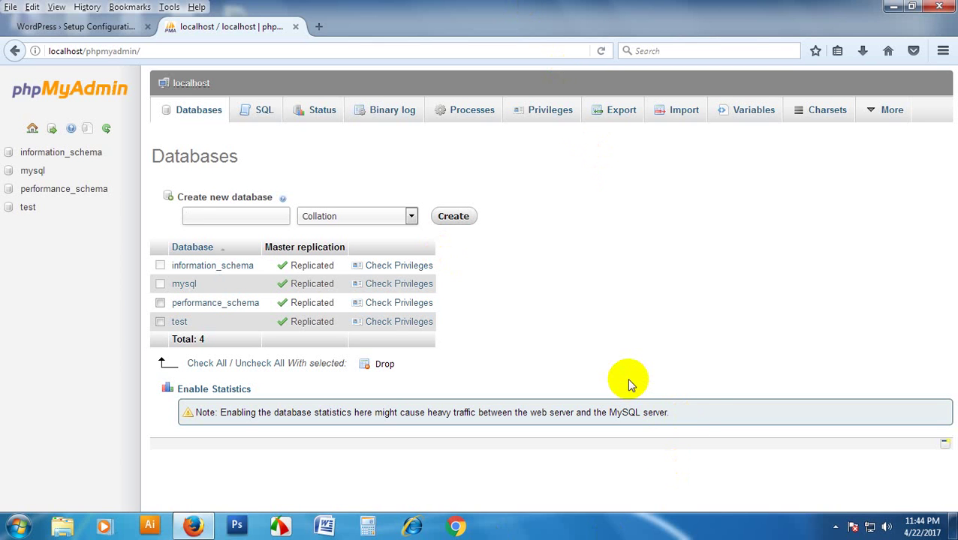
type("xtech")
left_click(458, 217)
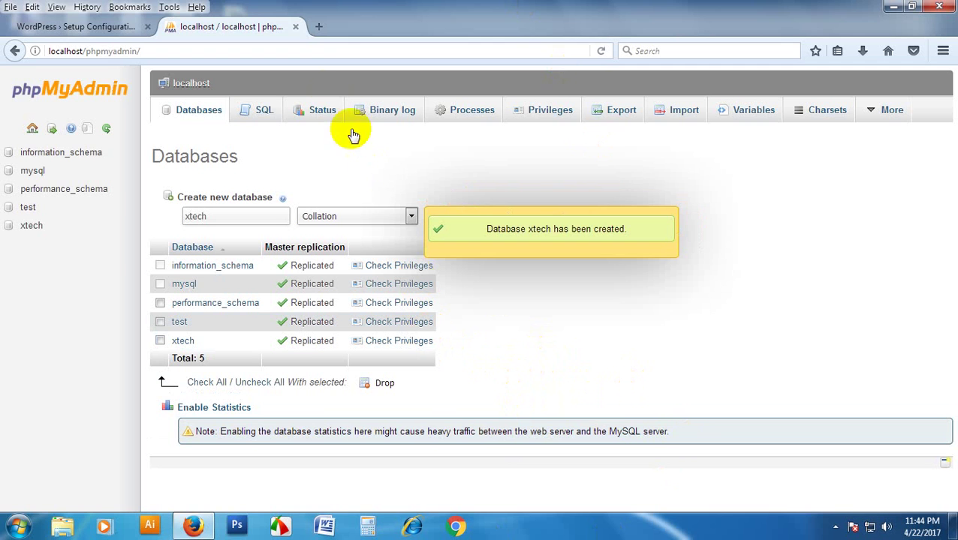
left_click(295, 26)
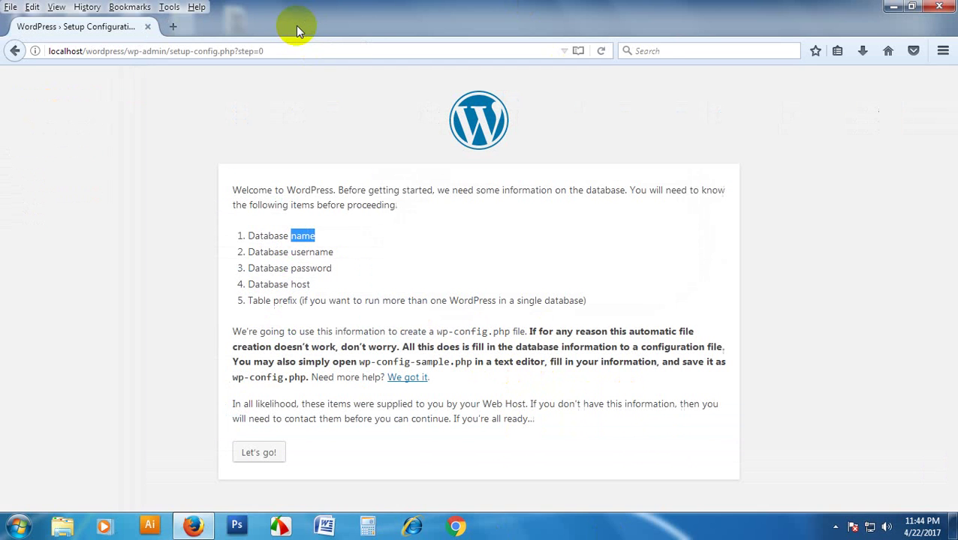
left_click(466, 239)
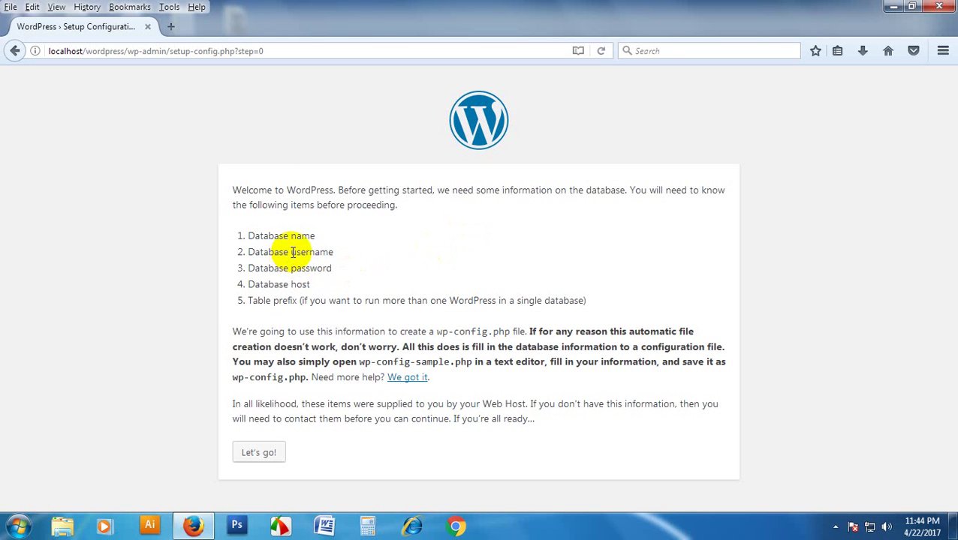
left_click_drag(292, 252, 335, 250)
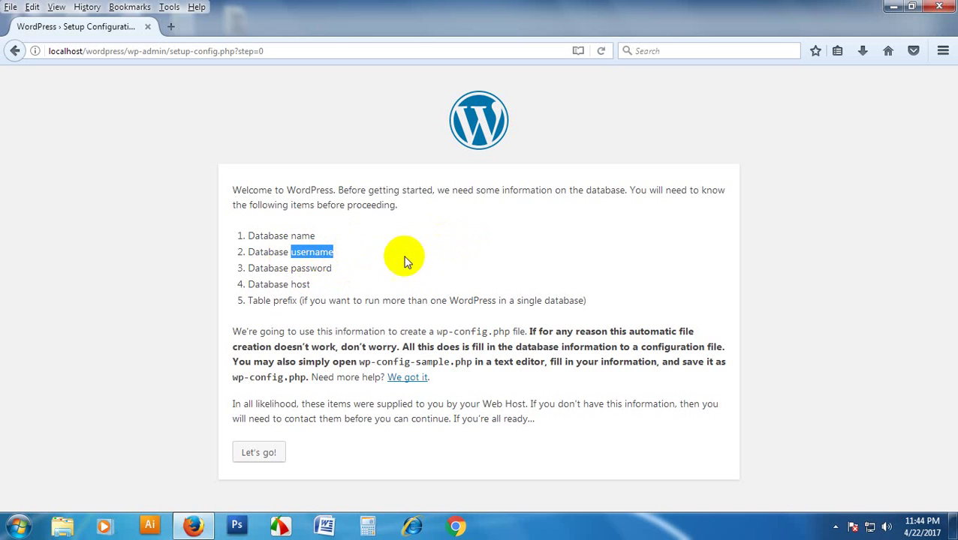
left_click(333, 250)
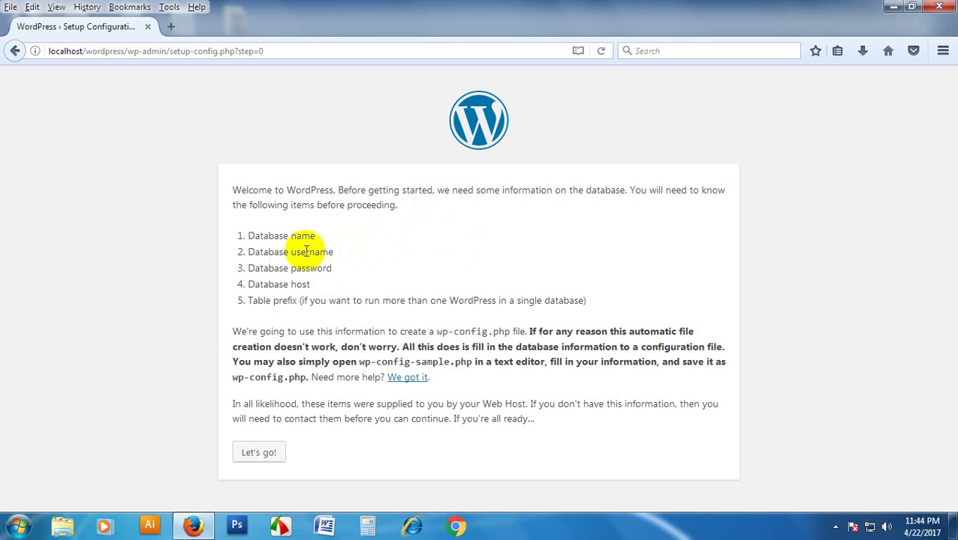
left_click_drag(291, 252, 297, 270)
left_click(339, 277)
left_click(384, 280)
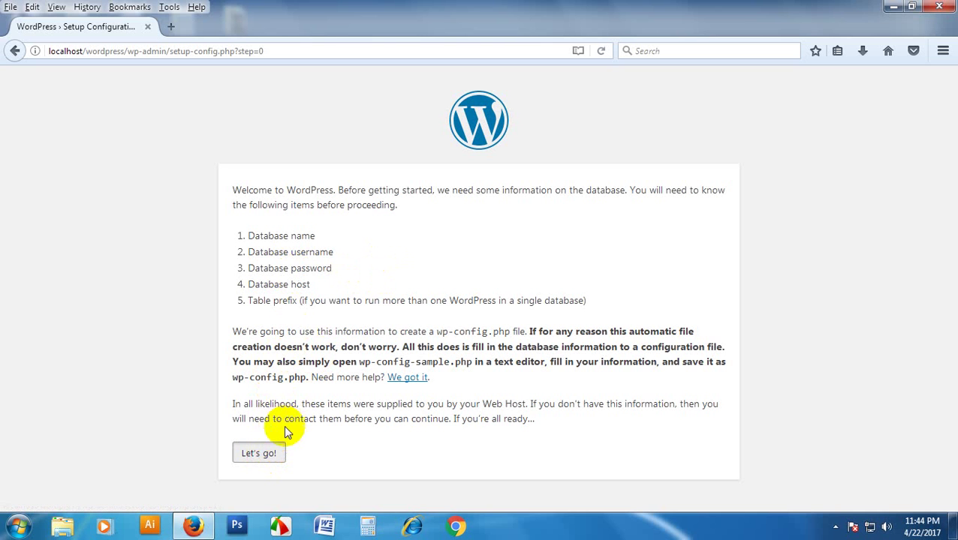
- Submit database name xtech, username root and an empty password on the connection form
left_click(258, 454)
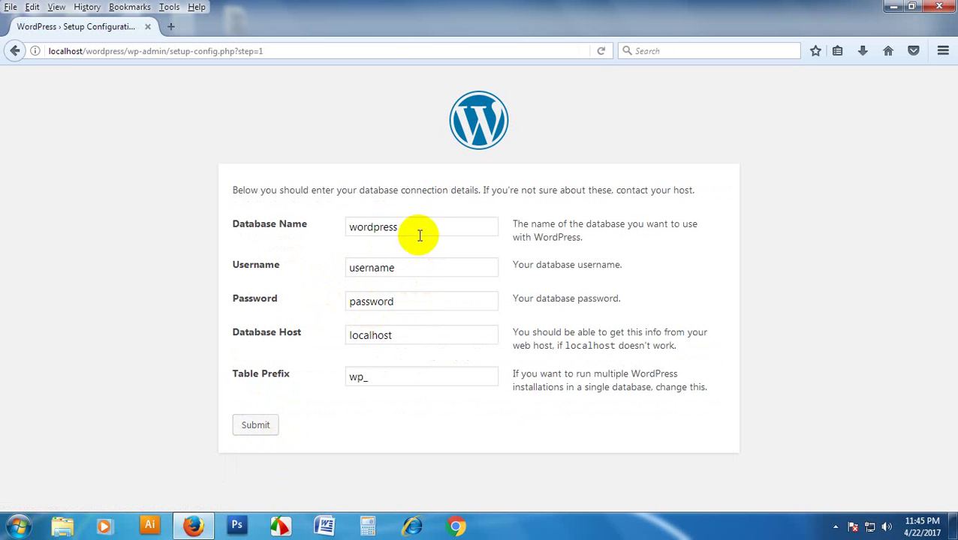
left_click_drag(398, 225, 316, 233)
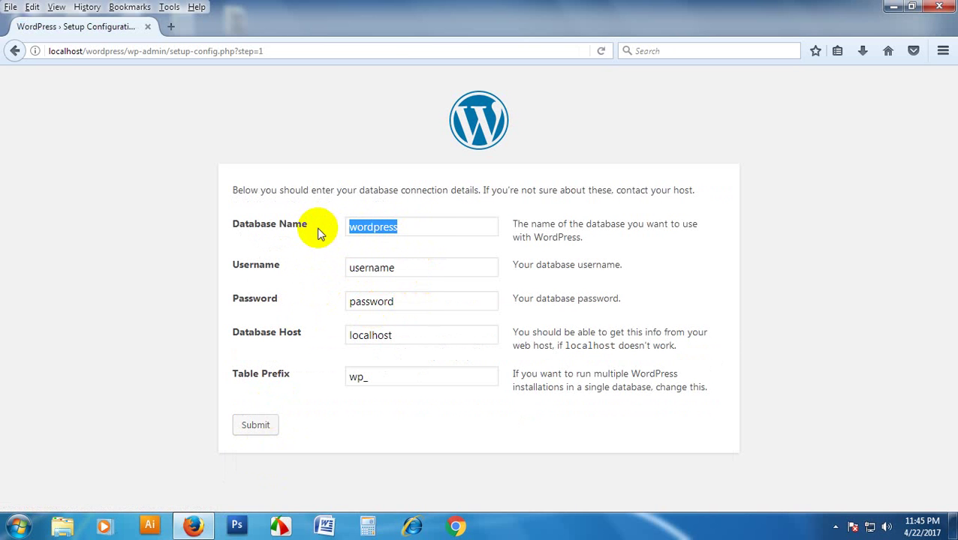
type("xtech")
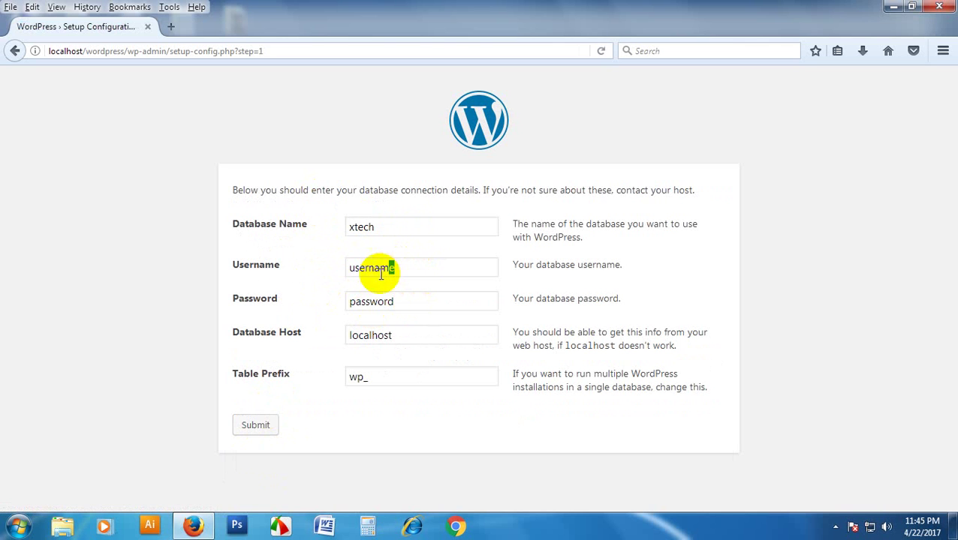
left_click_drag(394, 269, 260, 268)
type("root")
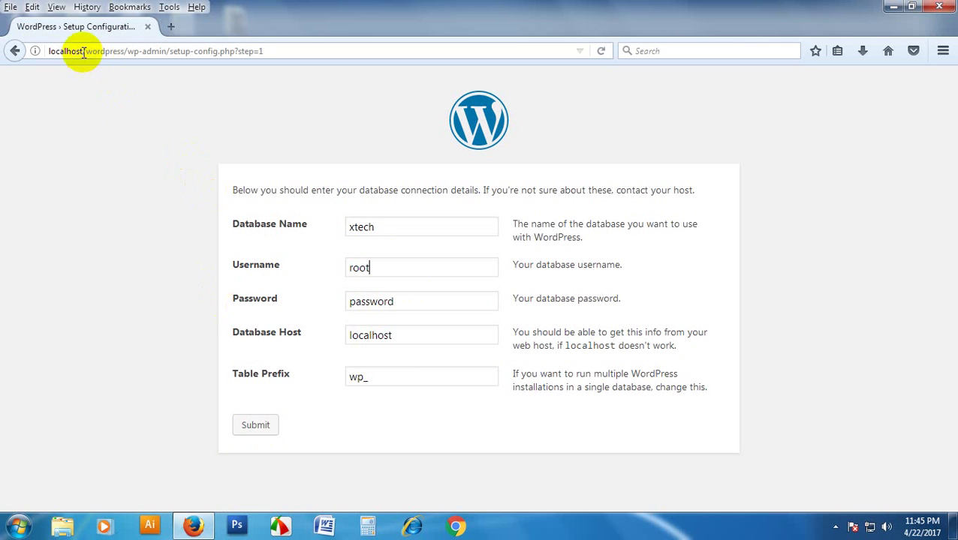
left_click_drag(396, 302, 323, 307)
key("BackSpace")
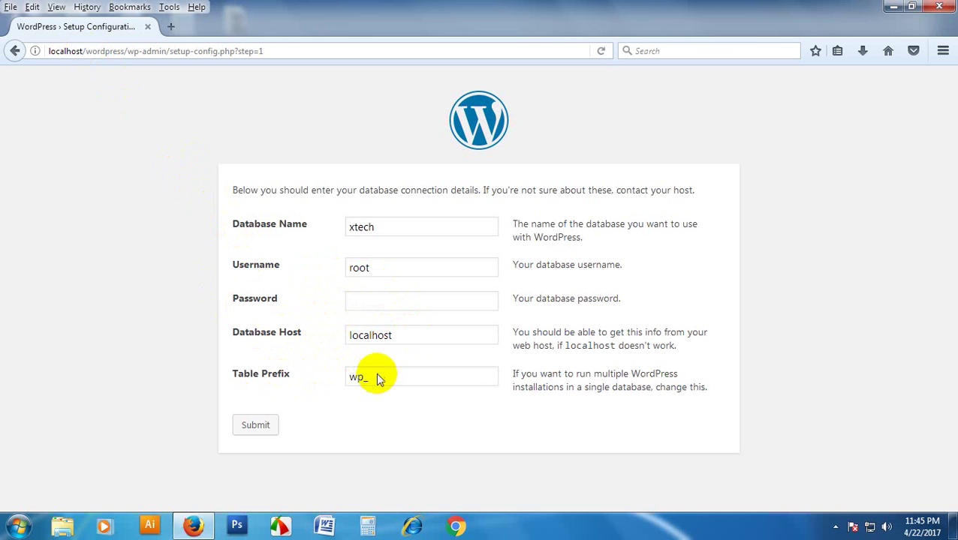
left_click(261, 427)
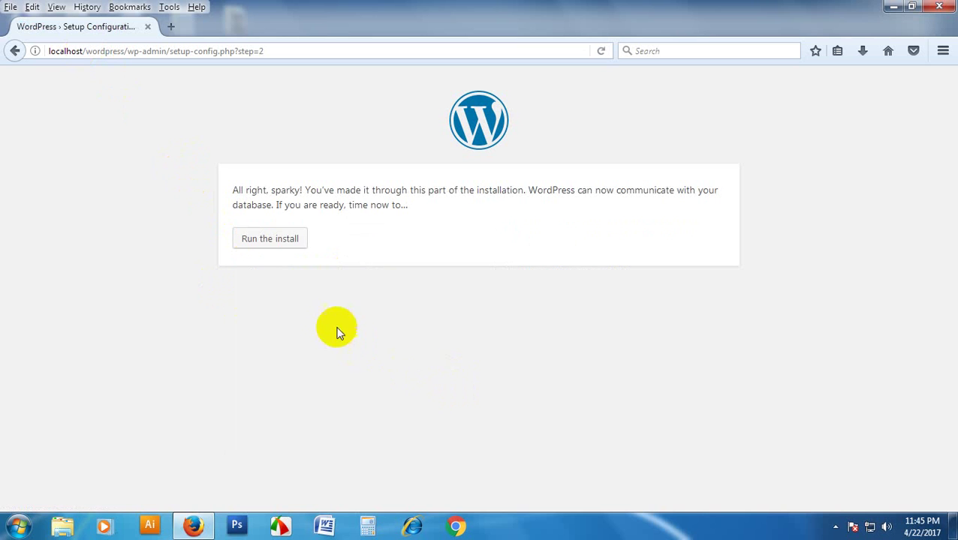
- Start the installation and enter the site title 'xtech computr training center'
left_click(269, 253)
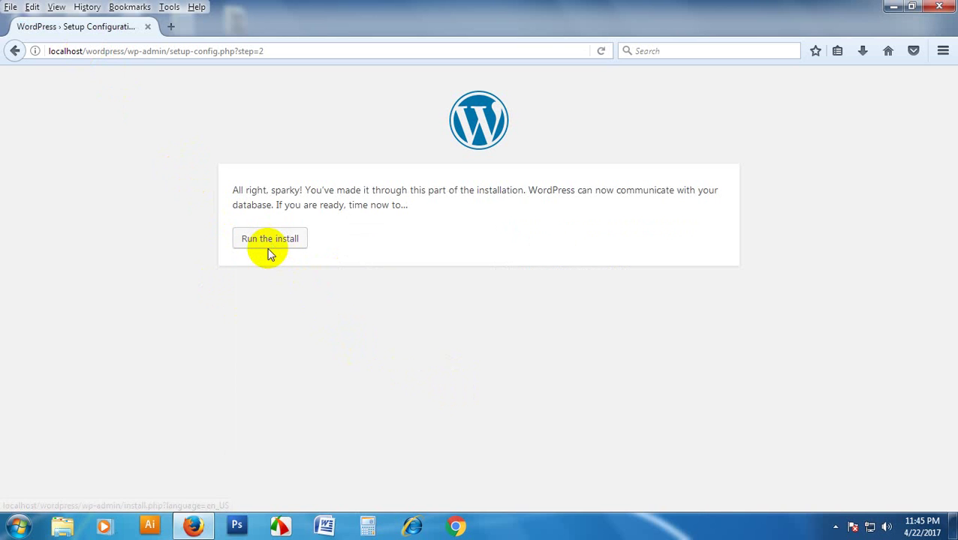
left_click(270, 246)
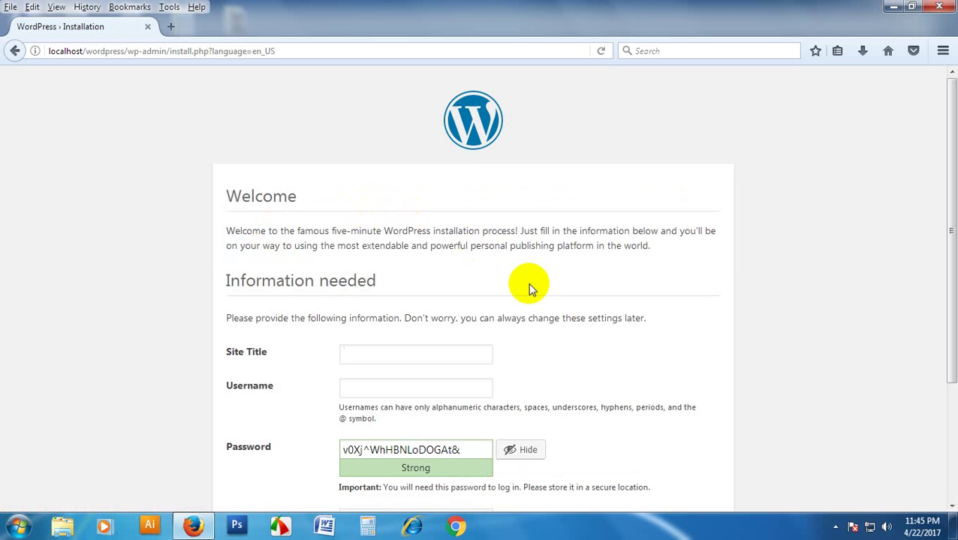
scroll(352, 327, "down", 3)
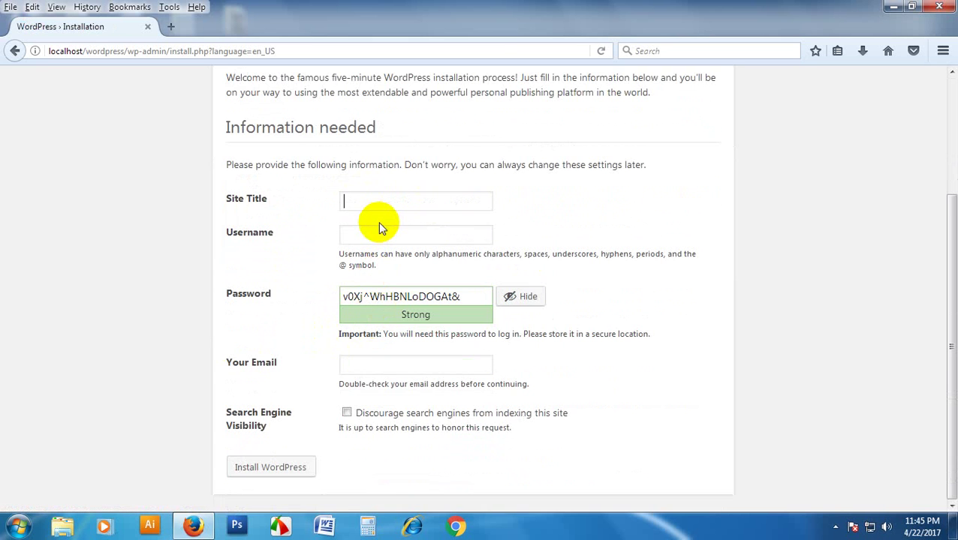
type("xtech computr training center")
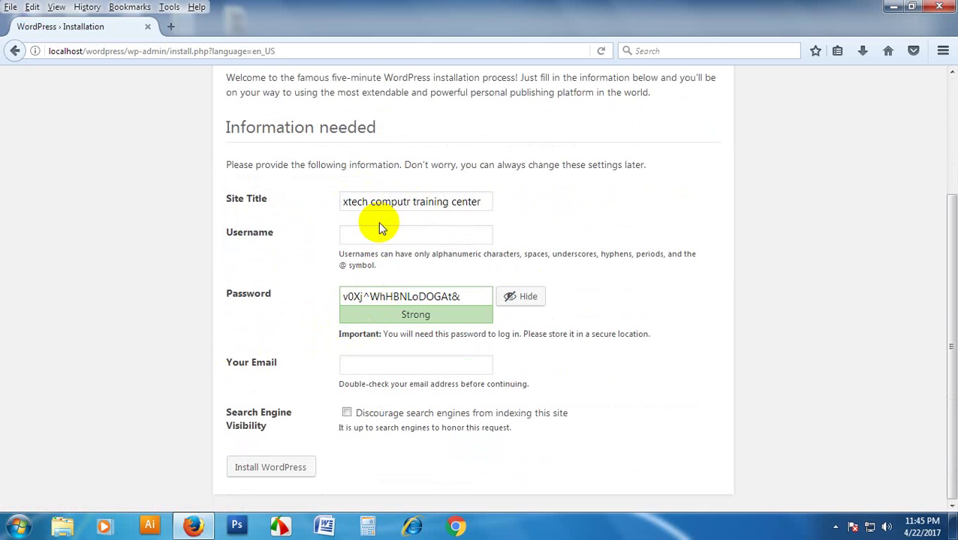
- Set the username to admin and replace the generated password with a short one
left_click(383, 233)
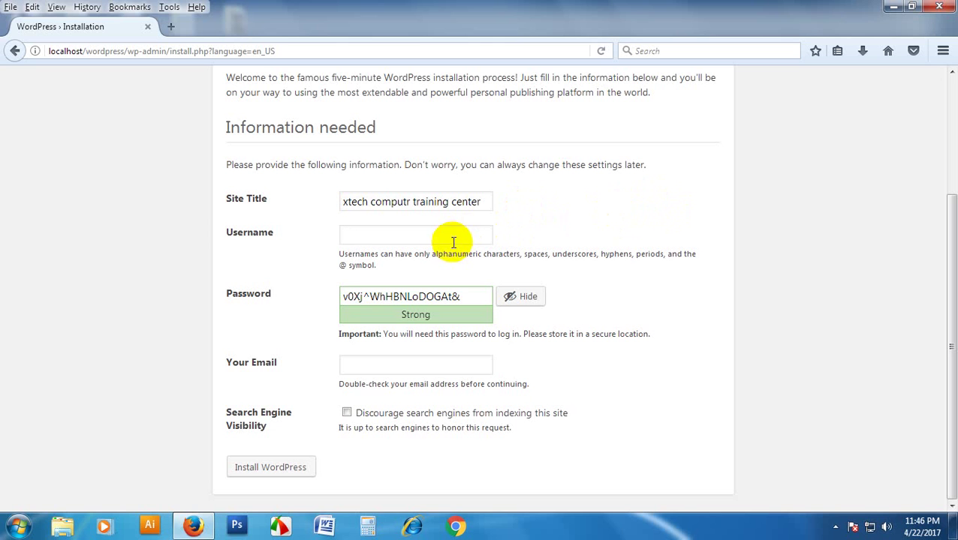
type("dmin")
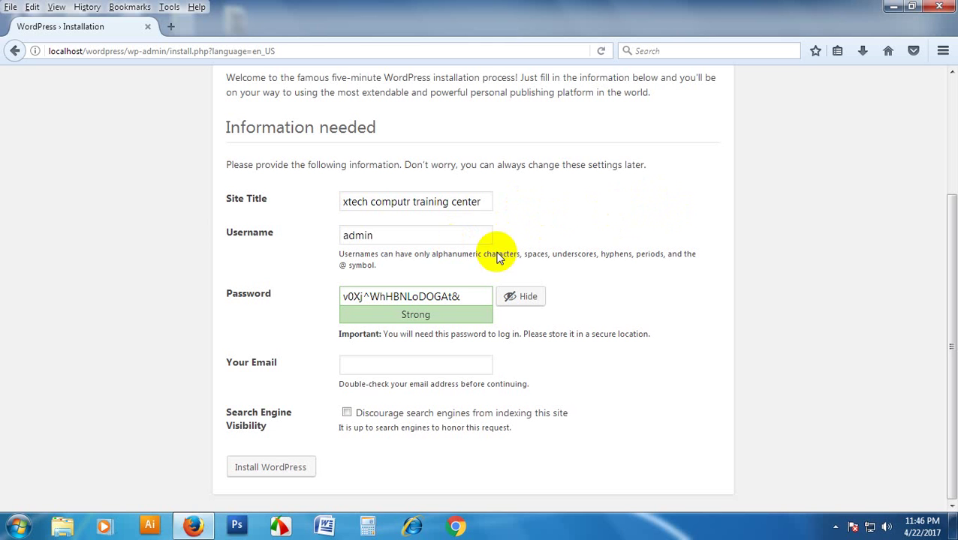
left_click(523, 308)
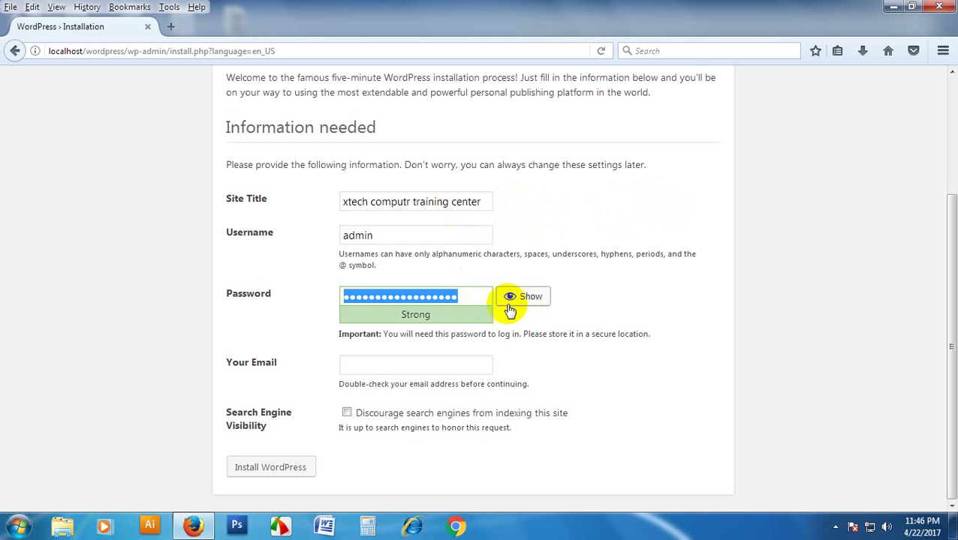
key("BackSpace")
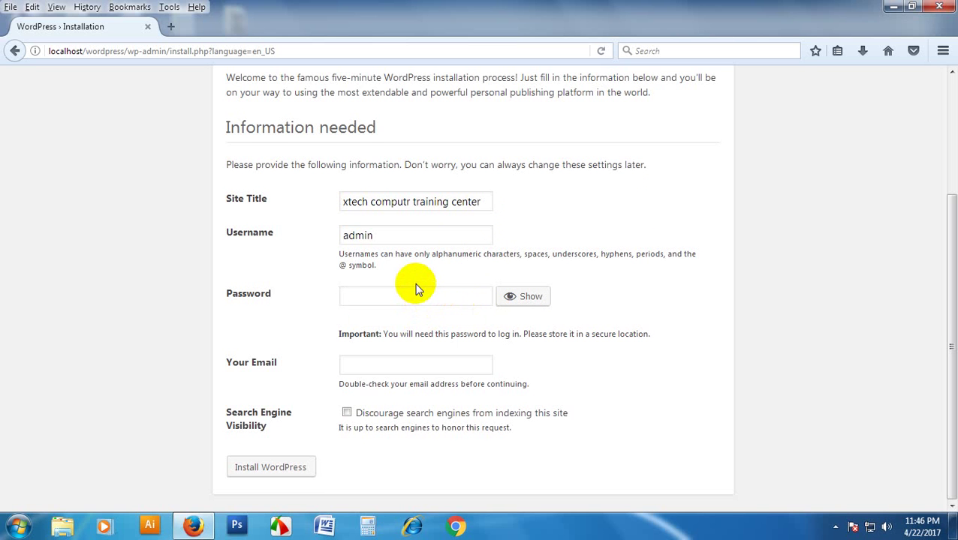
type("a")
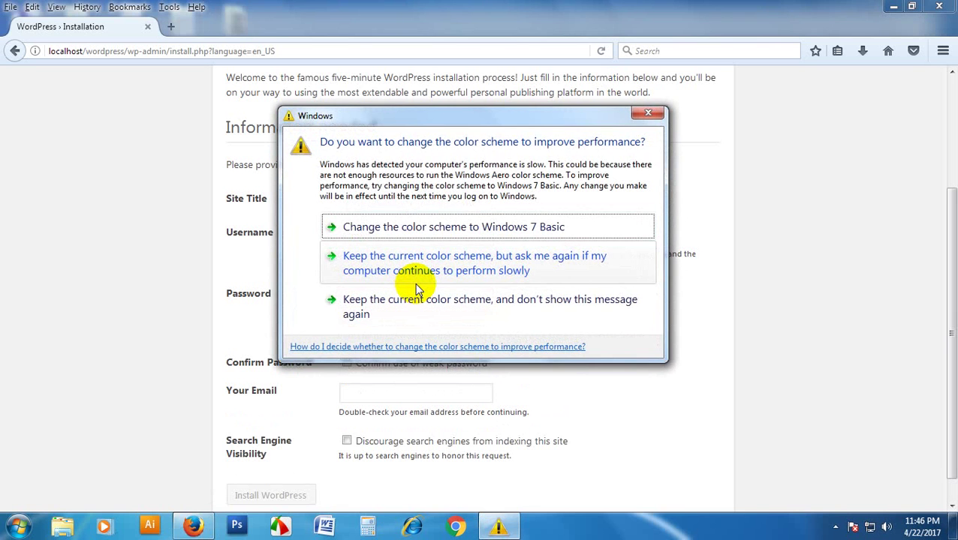
left_click(649, 114)
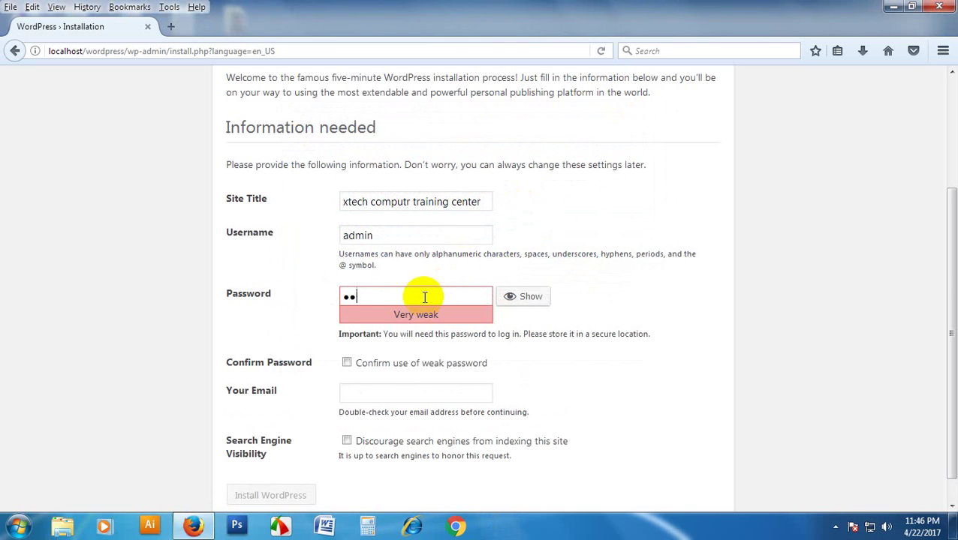
- Type the password's last character and fill in the administrator's e-mail address in Your Email
type("a")
left_click(405, 392)
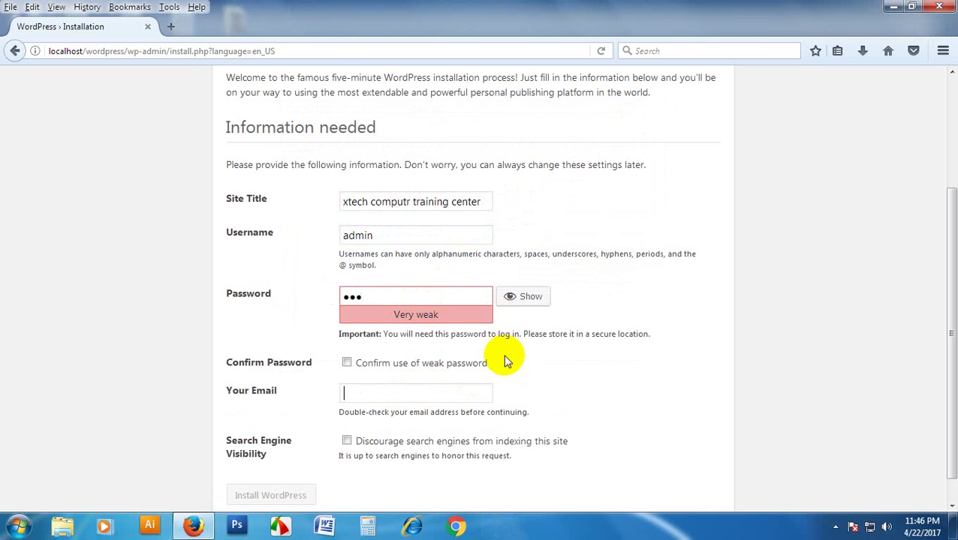
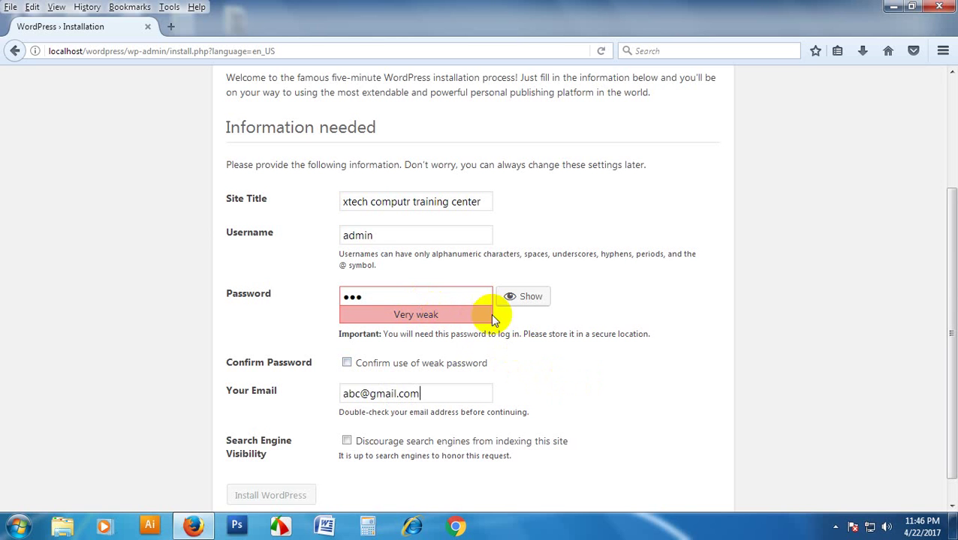
left_click_drag(434, 393, 346, 390)
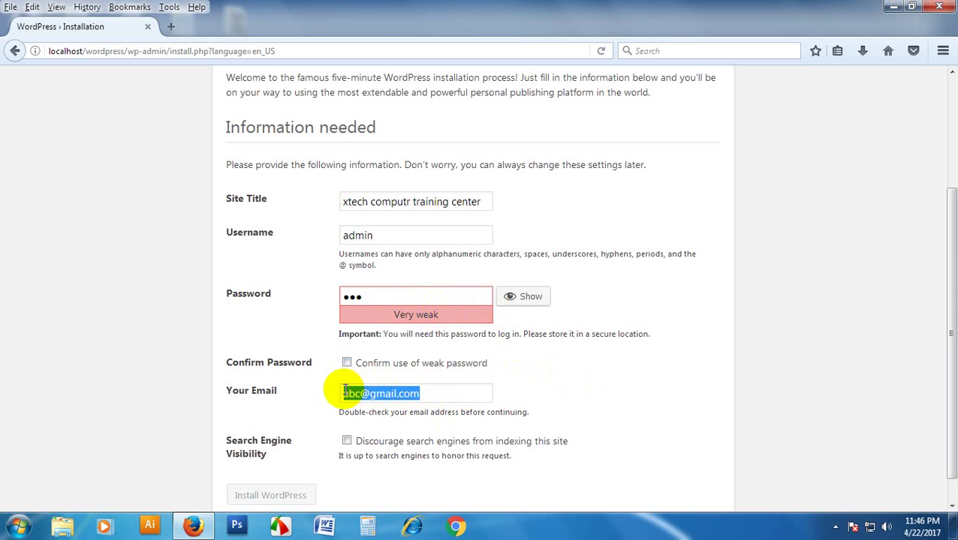
left_click(419, 394)
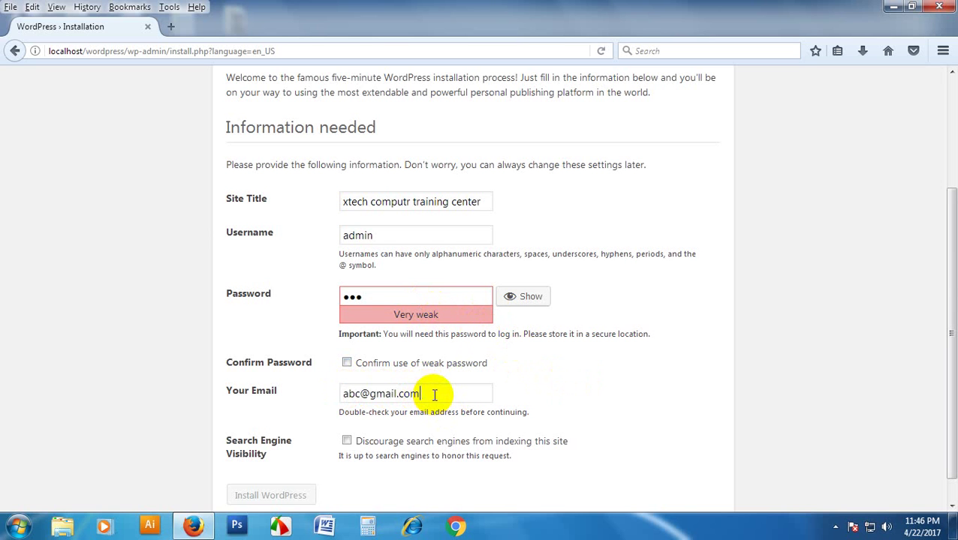
left_click_drag(429, 393, 342, 394)
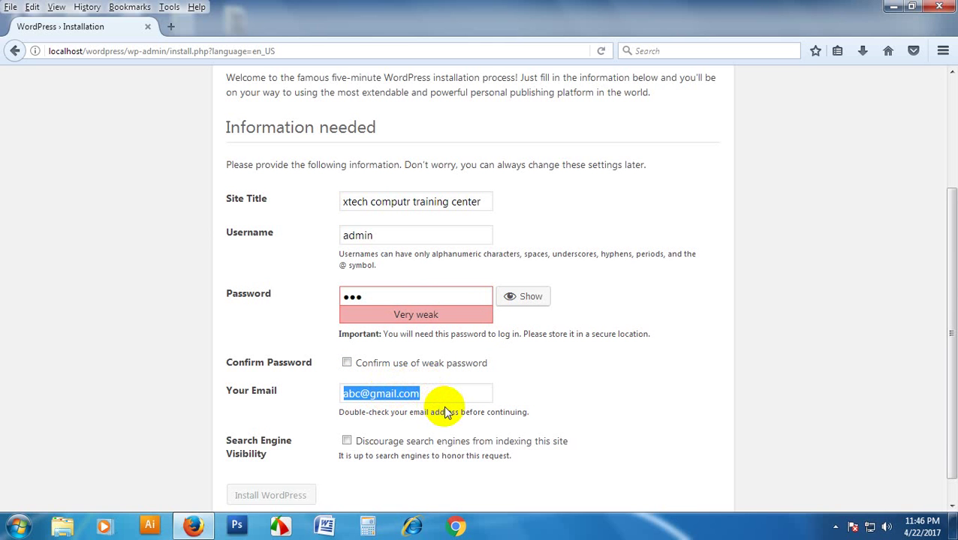
left_click(439, 389)
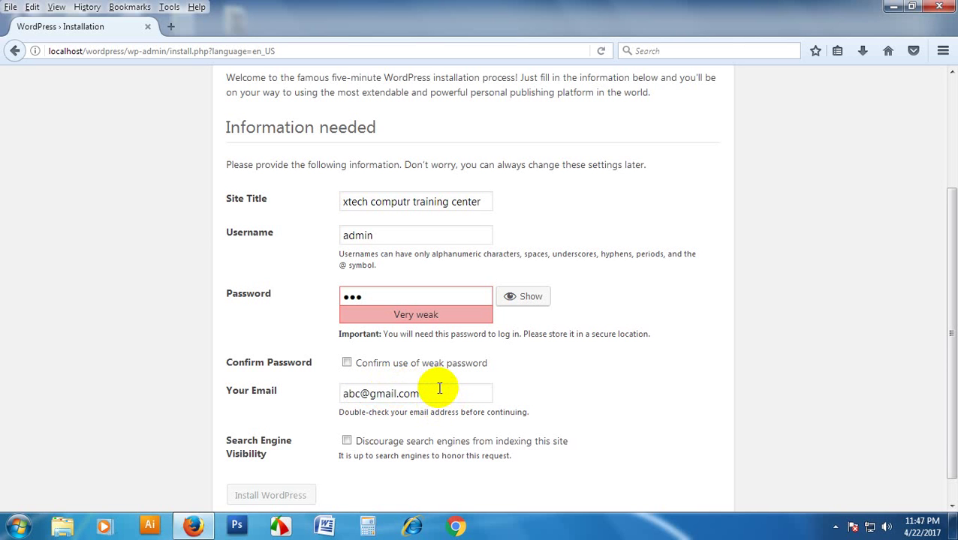
scroll(439, 389, "down", 1)
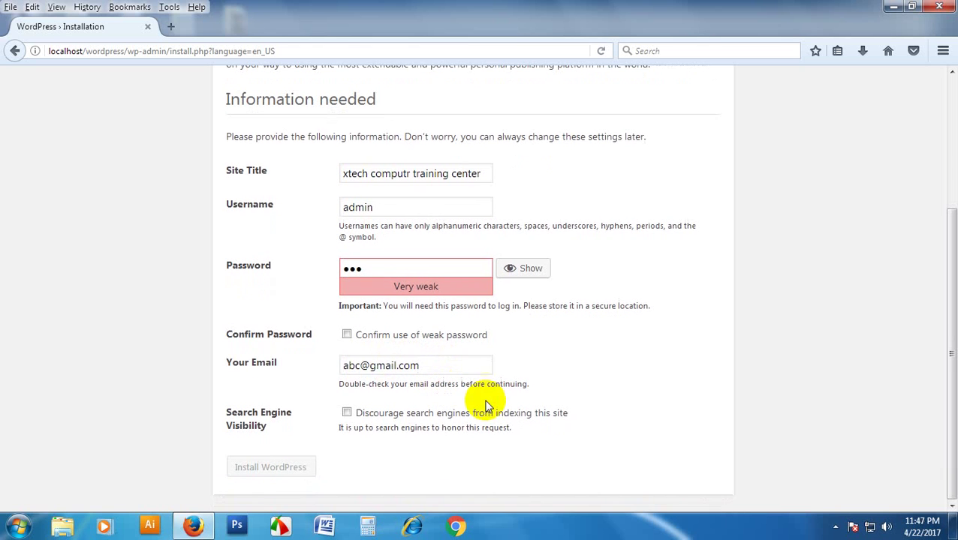
- Leave search engine indexing allowed, confirm the weak password, and install WordPress
left_click(347, 416)
left_click(346, 414)
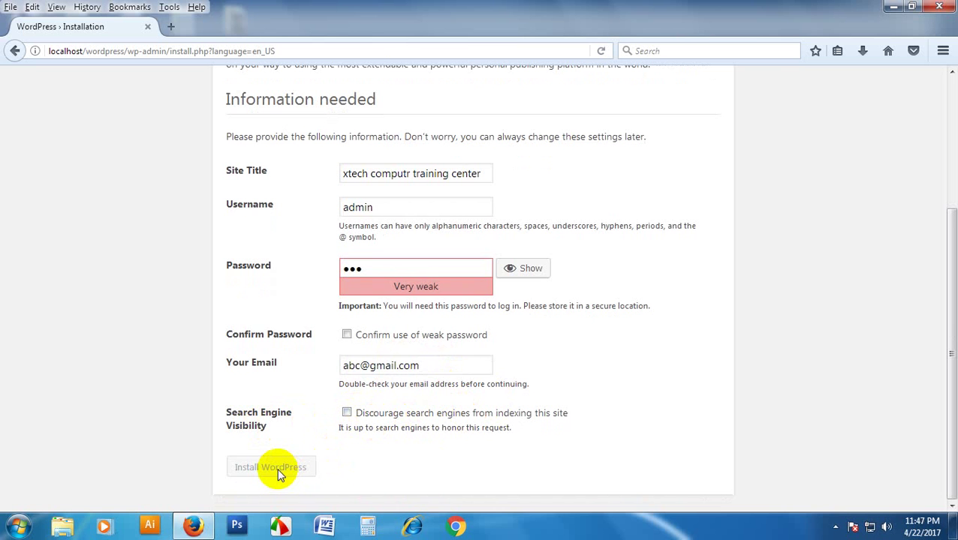
scroll(470, 322, "up", 3)
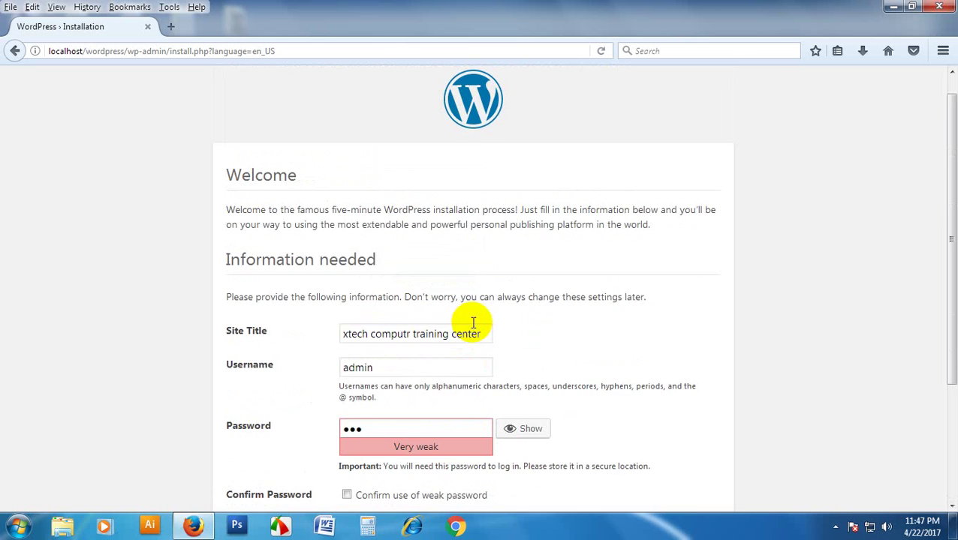
scroll(457, 321, "down", 3)
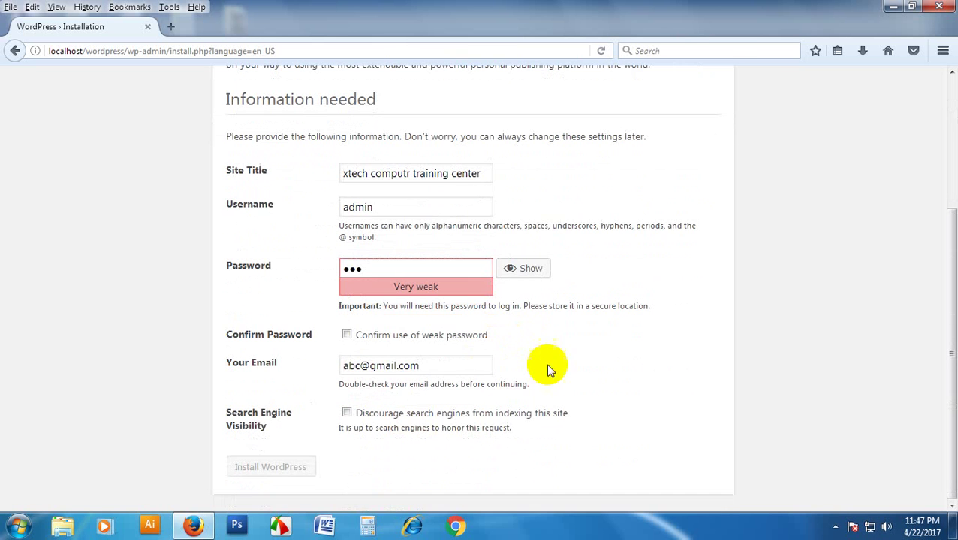
left_click(347, 337)
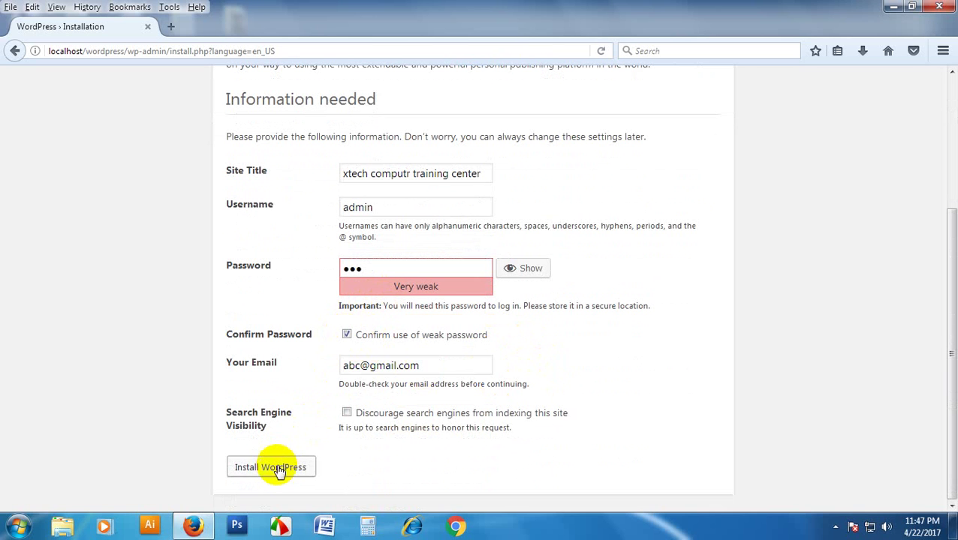
left_click(279, 469)
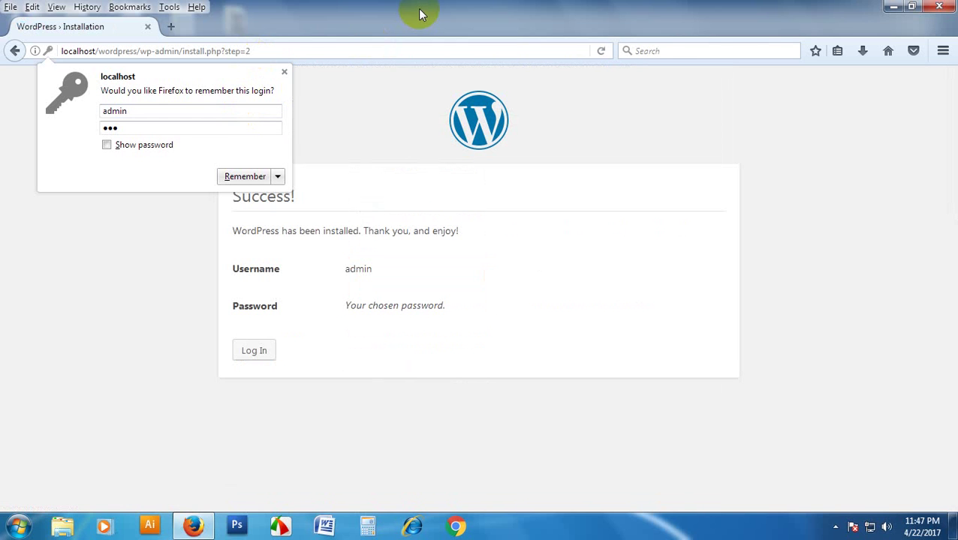
- Dismiss the save-login prompt and return to the localhost server homepage
left_click(284, 72)
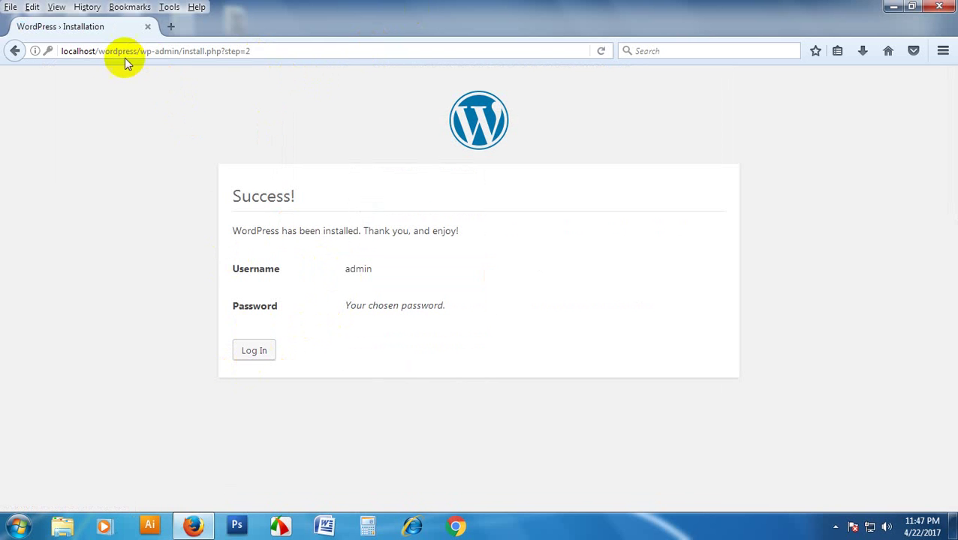
left_click_drag(96, 51, 380, 36)
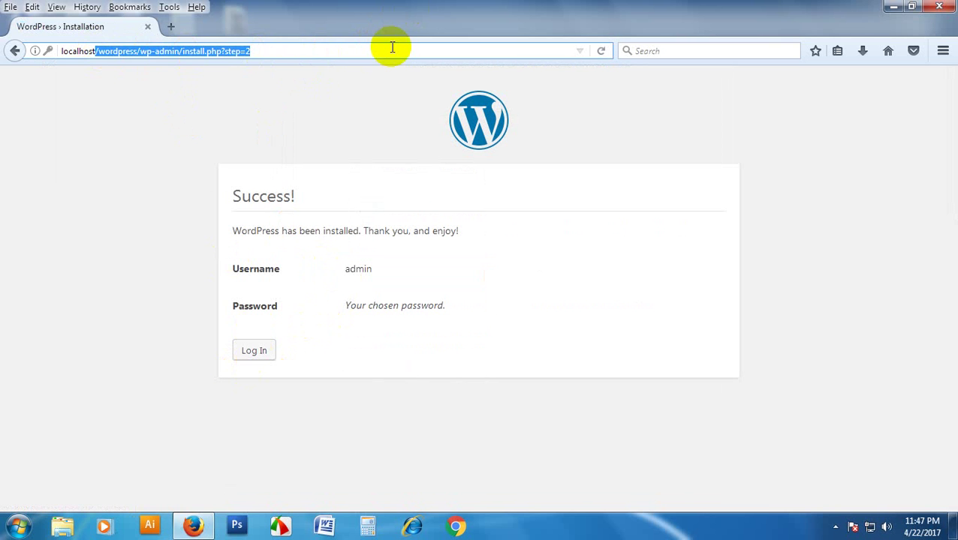
key("BackSpace")
key("Return")
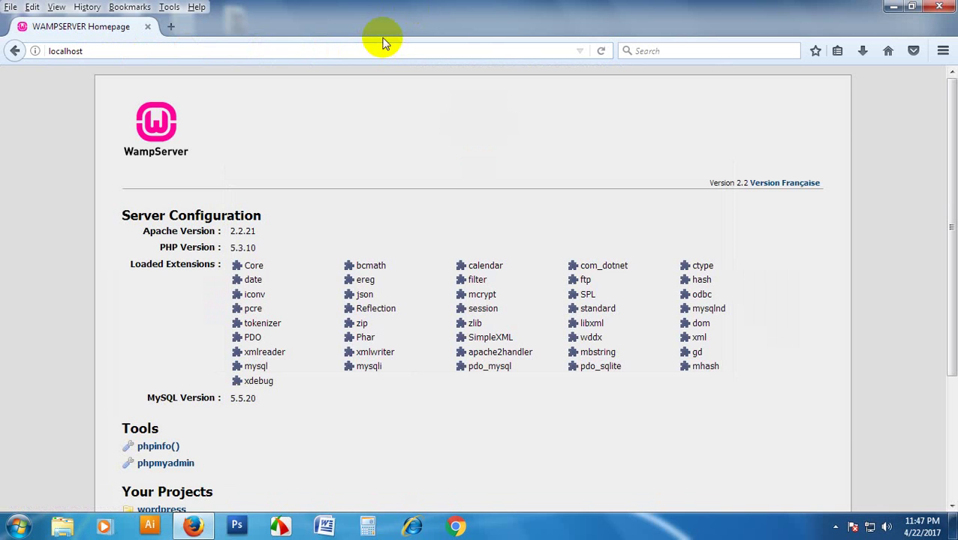
scroll(247, 338, "down", 3)
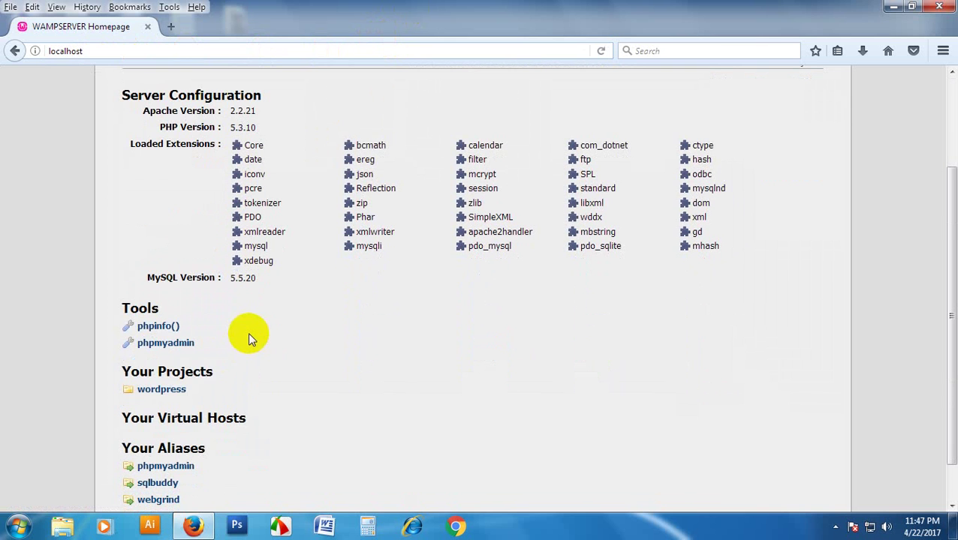
- Open the wordpress project site and scroll through its Hello world! post
left_click(179, 393)
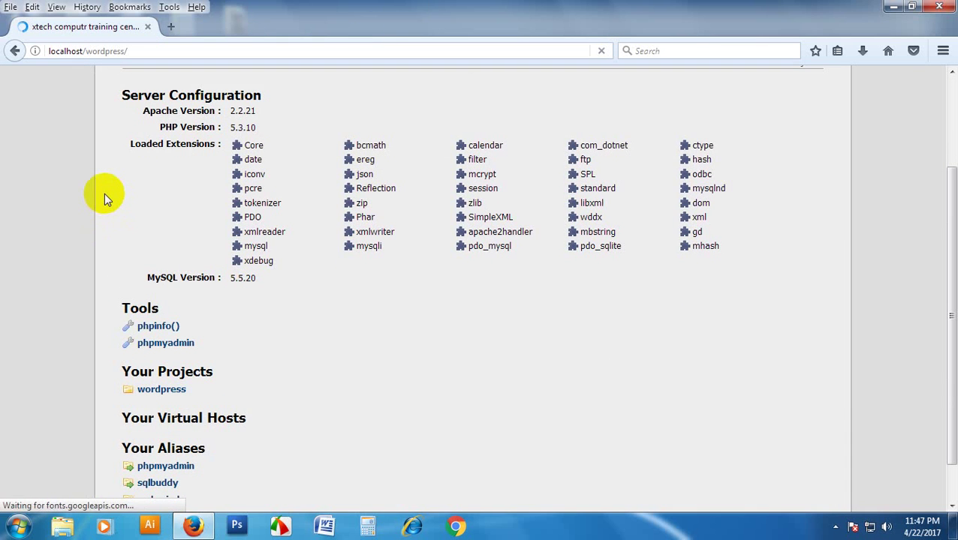
scroll(771, 278, "down", 10)
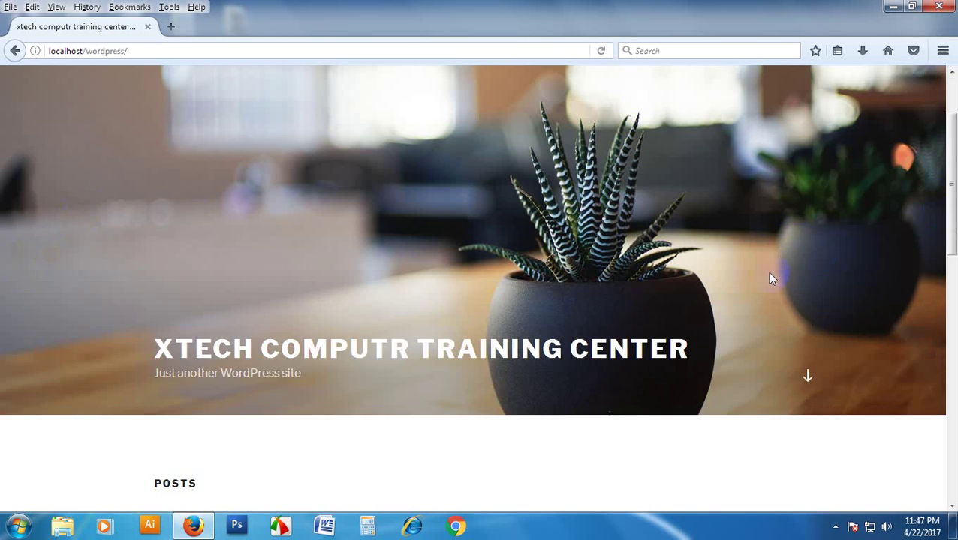
scroll(773, 281, "down", 2)
scroll(782, 291, "up", 15)
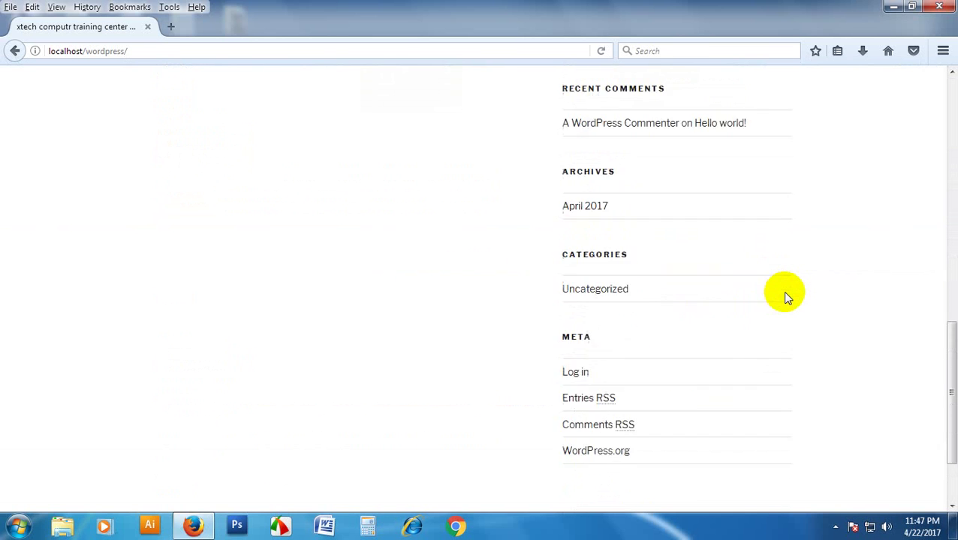
scroll(757, 298, "down", 7)
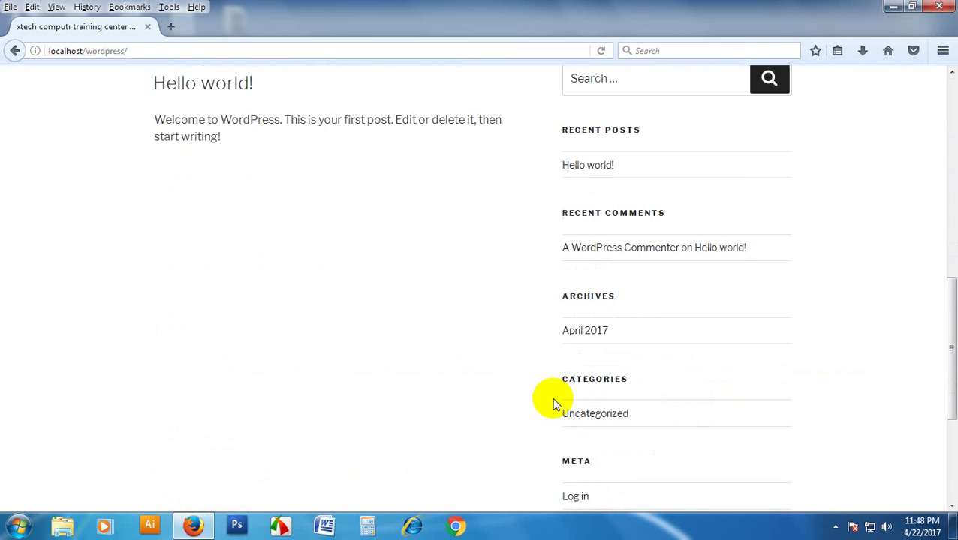
scroll(398, 483, "up", 3)
scroll(381, 468, "up", 1)
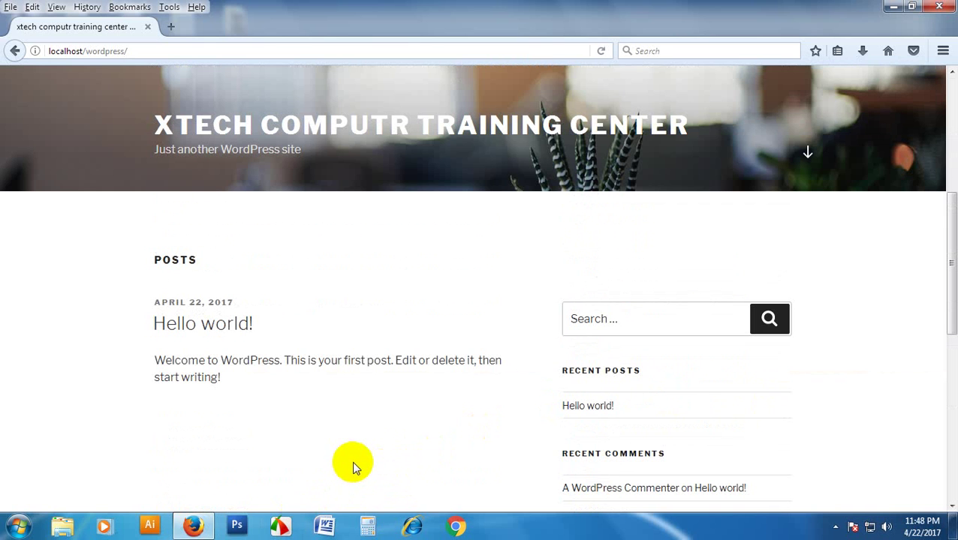
scroll(391, 406, "down", 3)
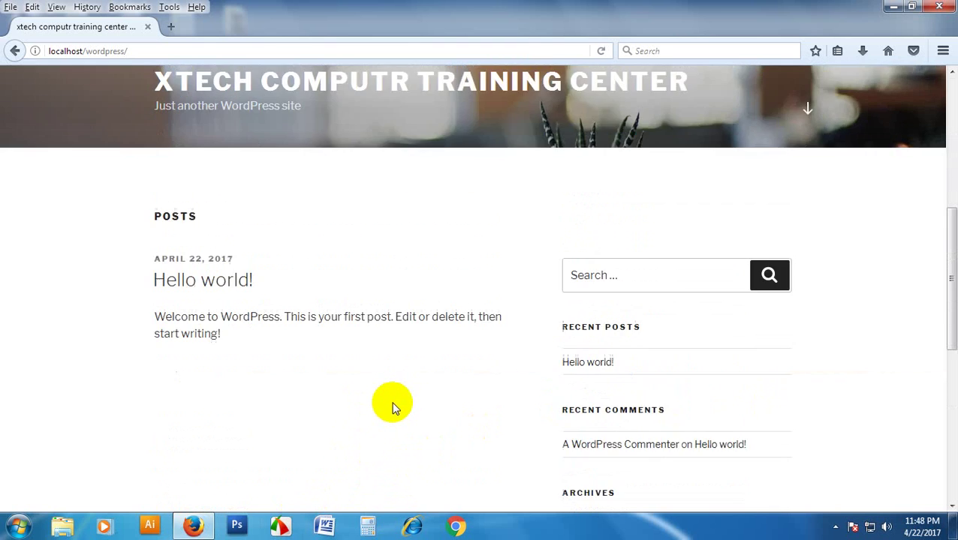